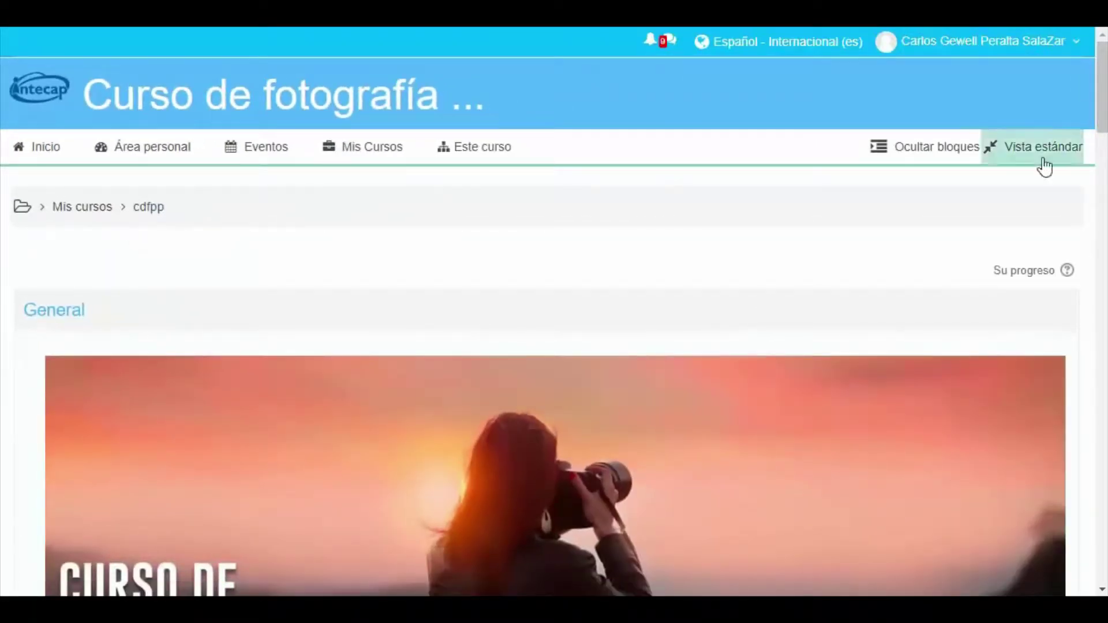
Step: Open the Base de datos personales activity of the photography course and review its list of entries
left_click_drag(1103, 122, 1041, 514)
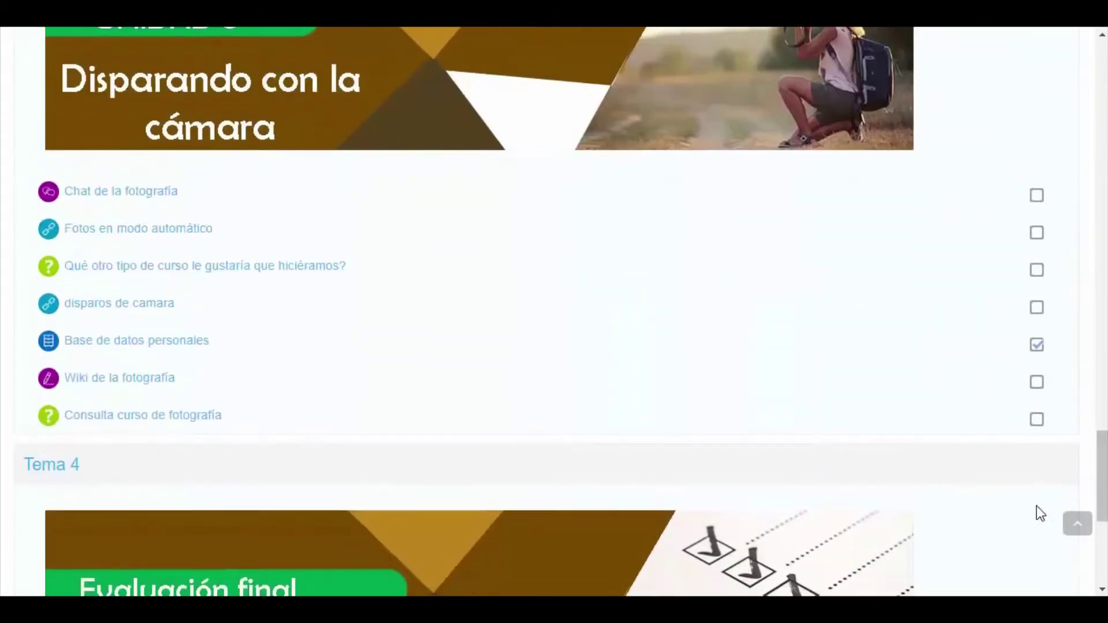
left_click(179, 350)
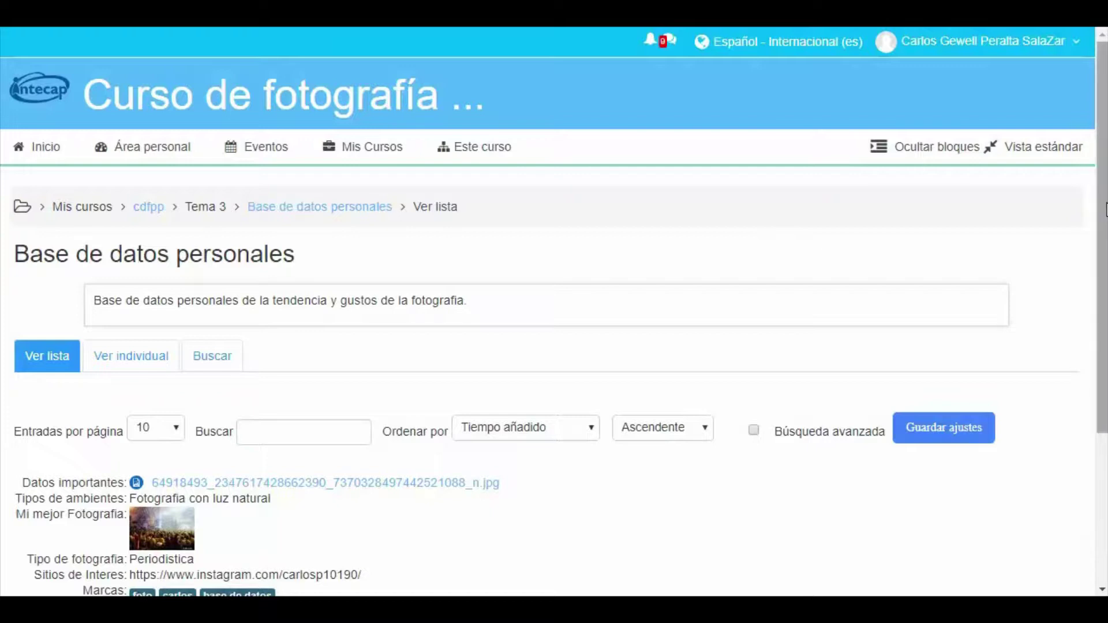
scroll(1103, 262, "down", 1)
scroll(1099, 288, "down", 3)
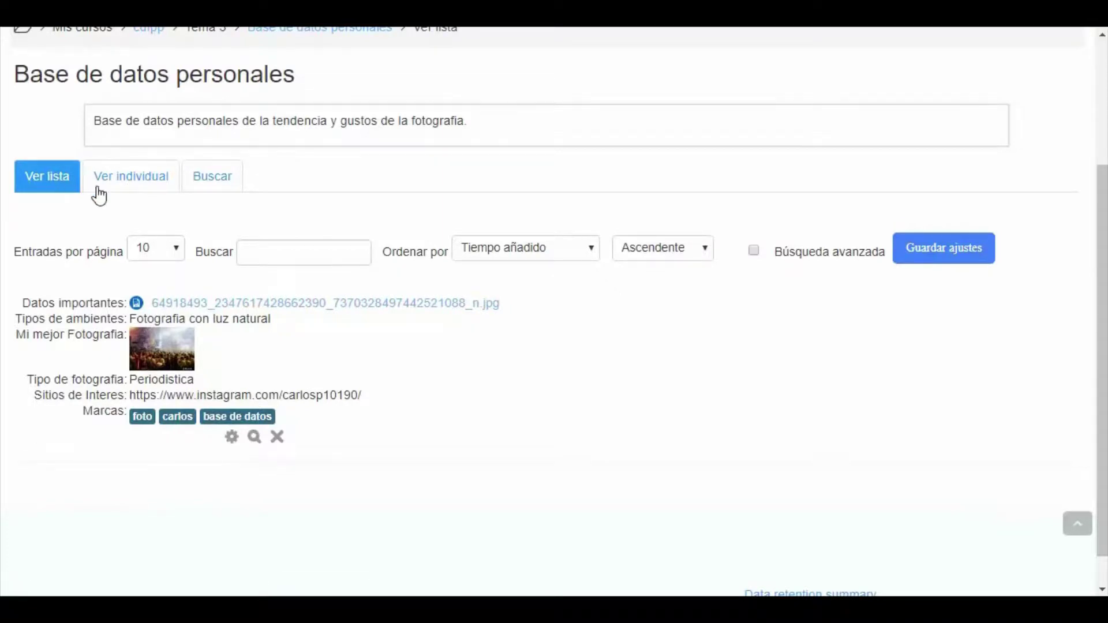
Step: Examine the existing database entry in the individual view and return to the entry list
left_click(134, 187)
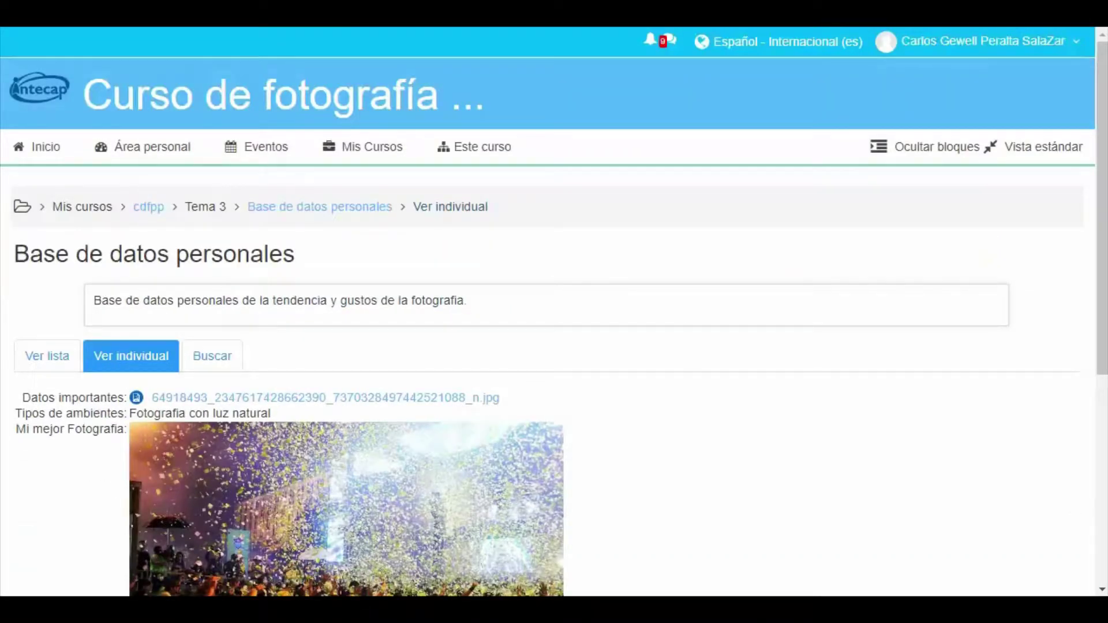
left_click_drag(1105, 147, 1098, 267)
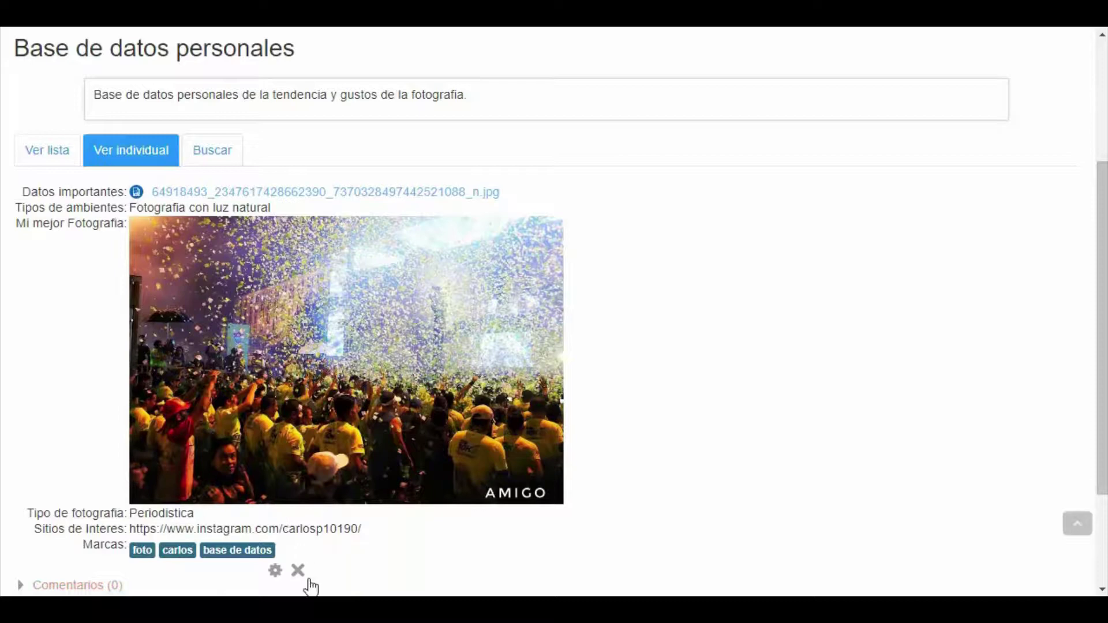
key("alt+Left")
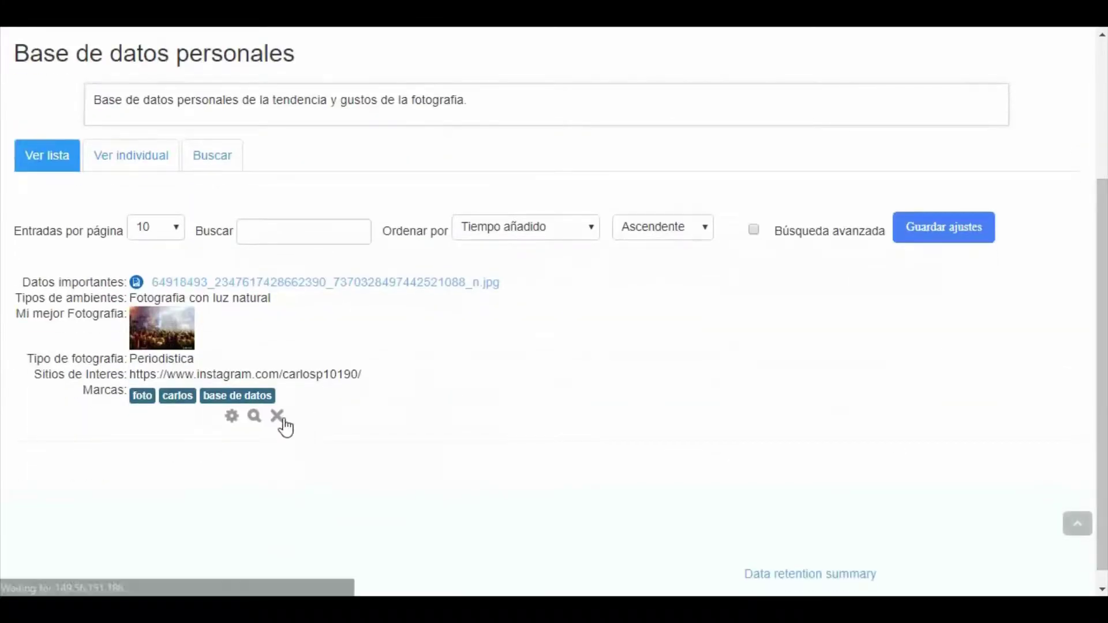
Step: Delete the existing entry from the Base de datos personales list and confirm its removal
left_click(277, 418)
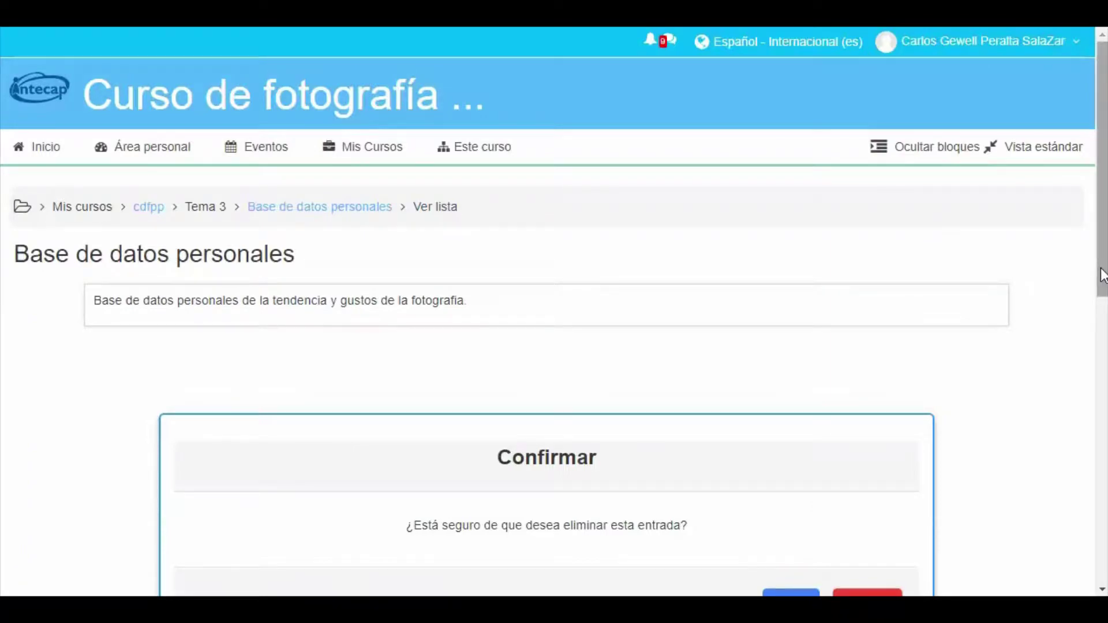
scroll(554, 323, "down", 6)
left_click(791, 251)
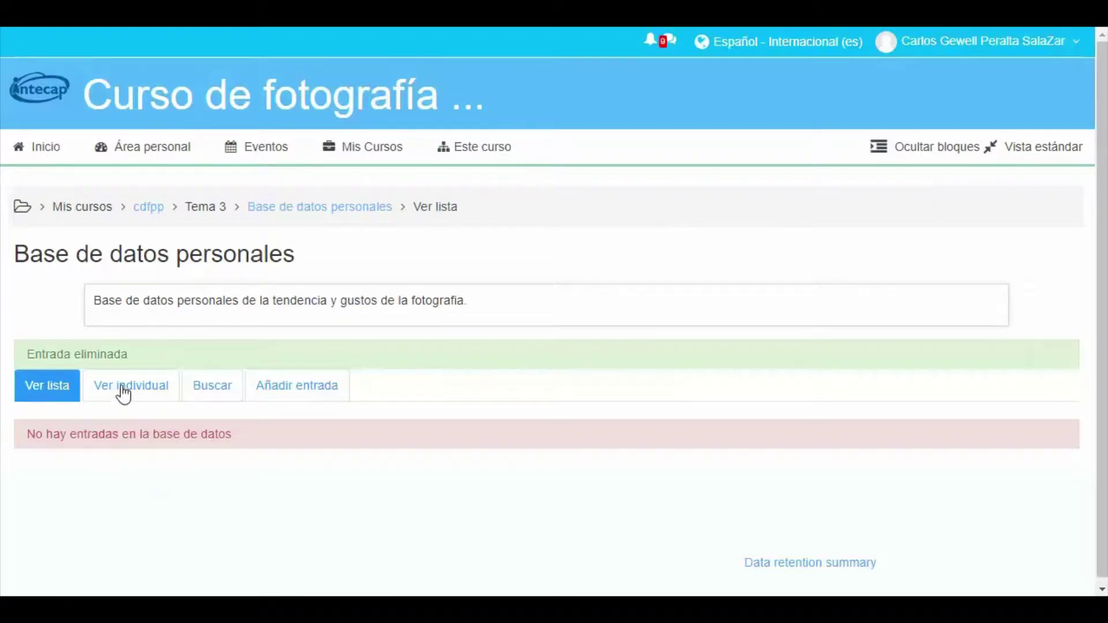
left_click(305, 408)
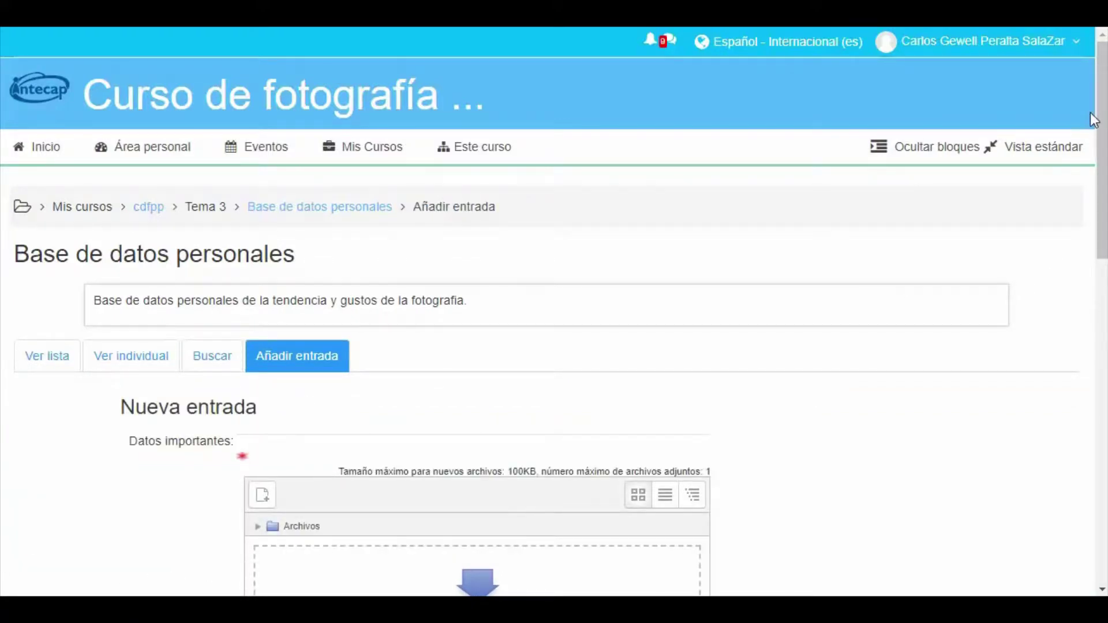
left_click_drag(1103, 134, 1104, 254)
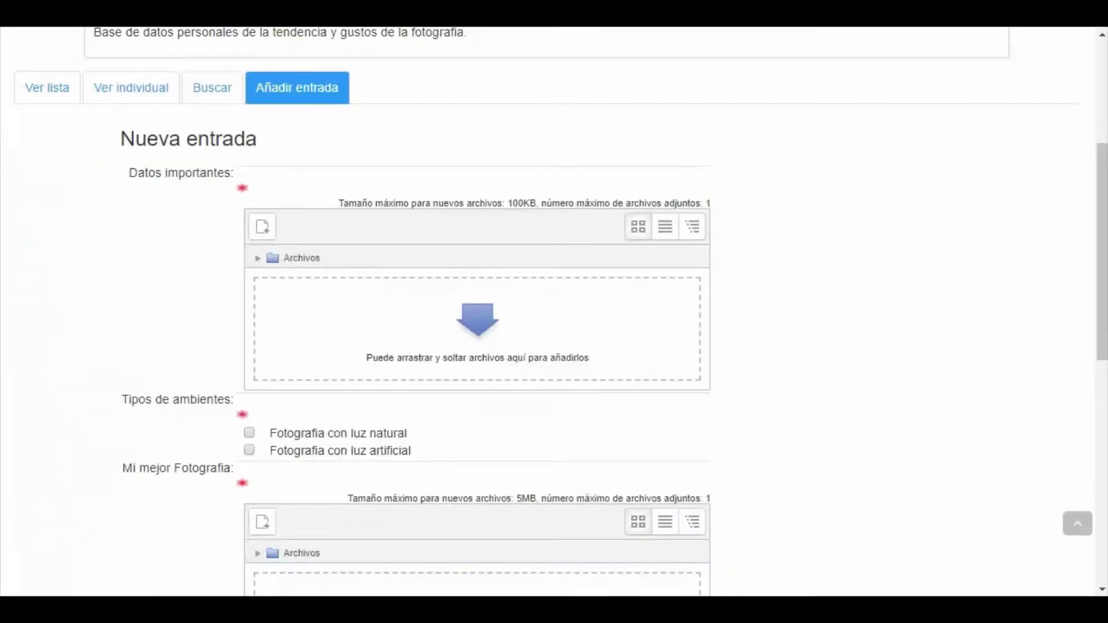
left_click(170, 594)
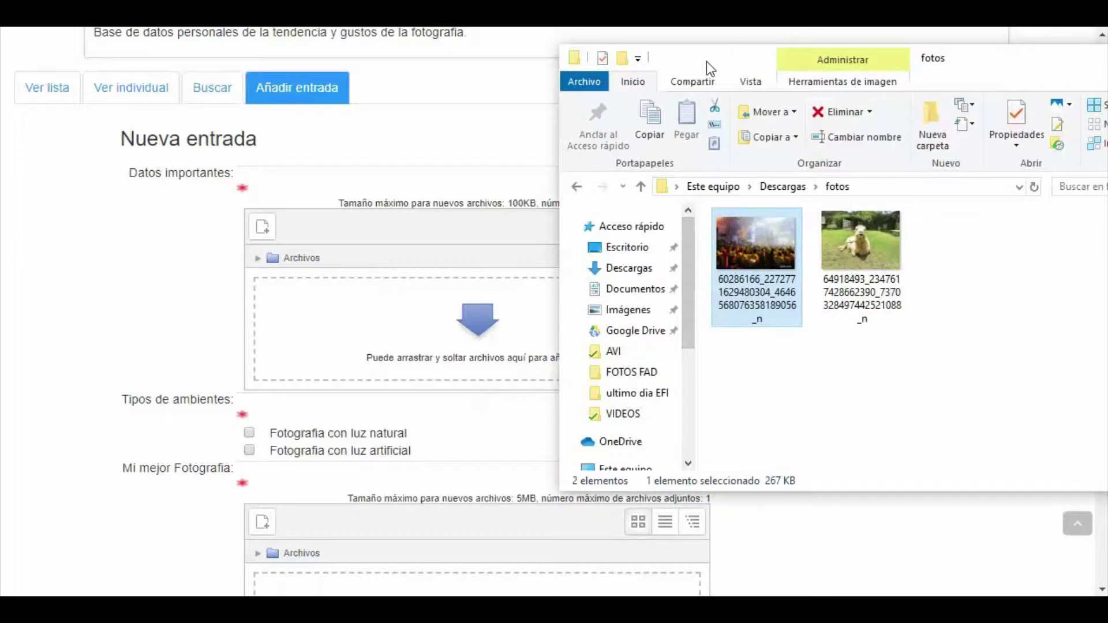
left_click_drag(706, 61, 857, 66)
left_click_drag(1024, 242, 472, 344)
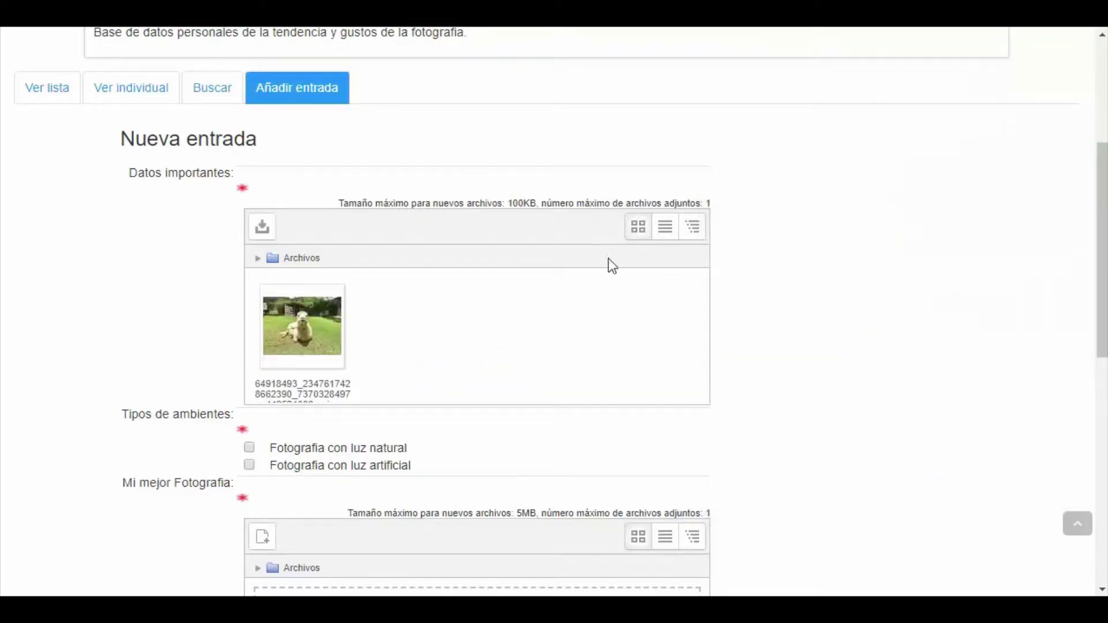
Step: Show the Datos importantes attachment with its file details and choose Fotografia con luz natural under Tipos de ambientes
left_click(665, 226)
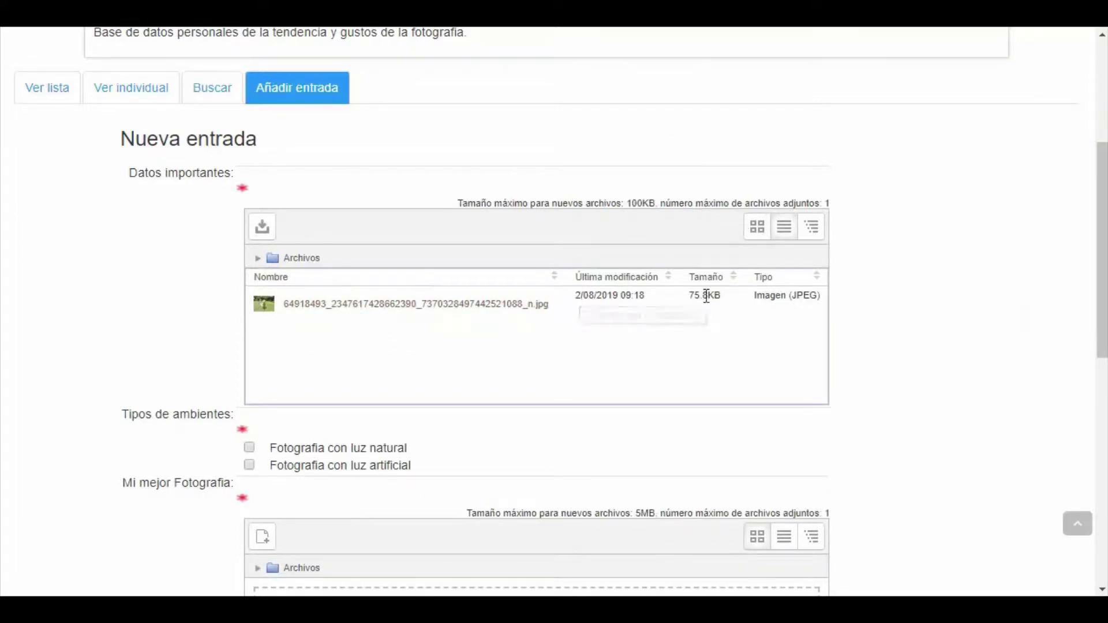
left_click_drag(721, 289, 700, 295)
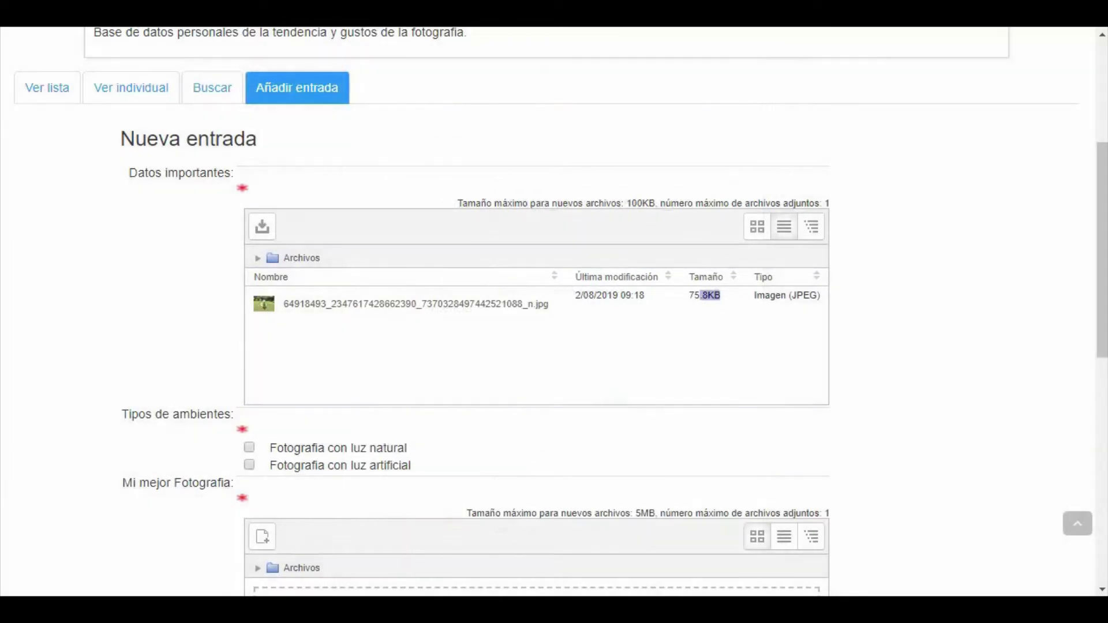
scroll(1104, 234, "down", 3)
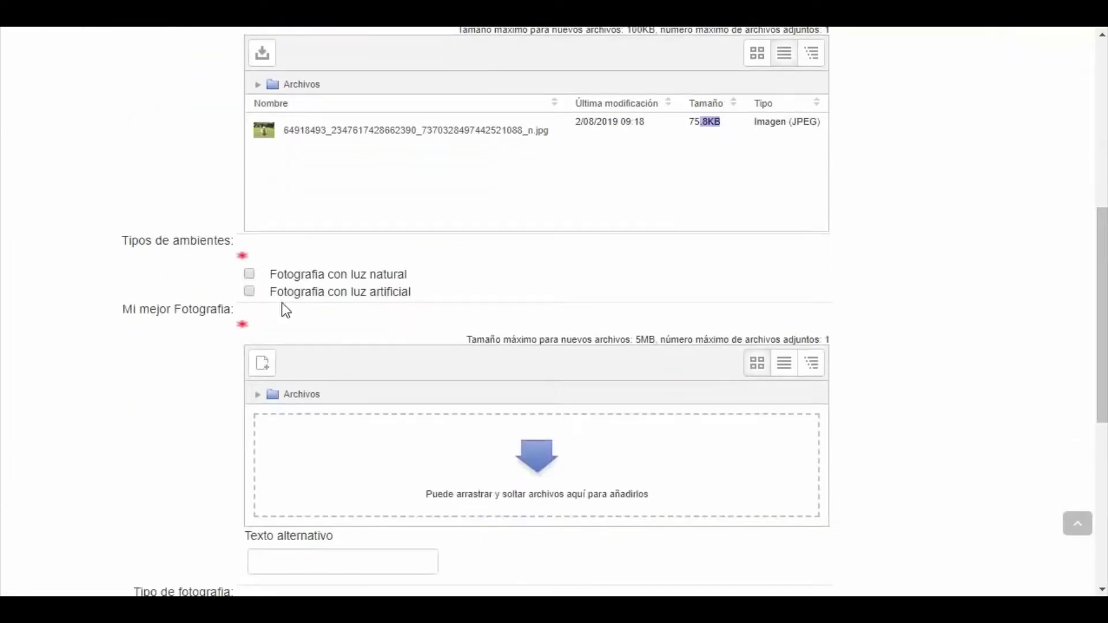
left_click(250, 274)
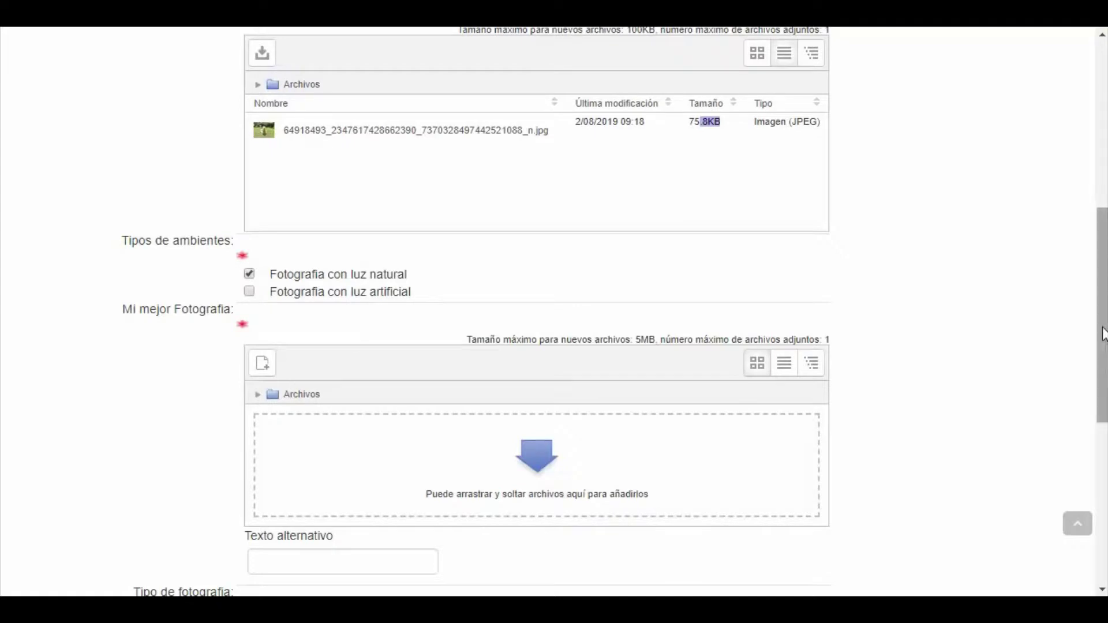
left_click_drag(1102, 316, 1089, 396)
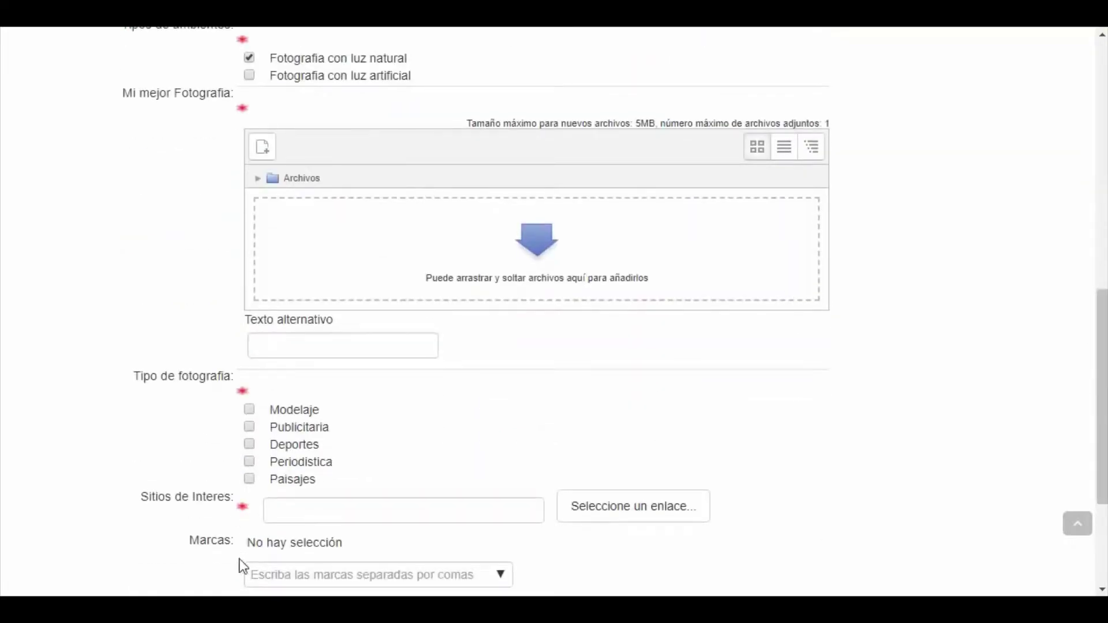
key("alt+Tab")
left_click(901, 266)
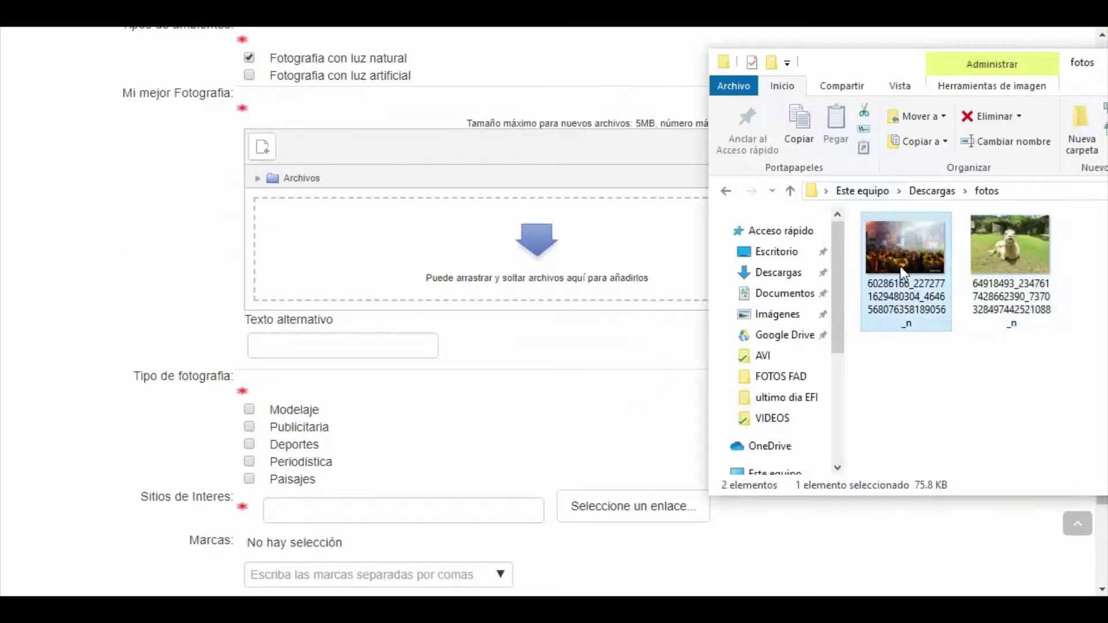
left_click_drag(910, 261, 537, 267)
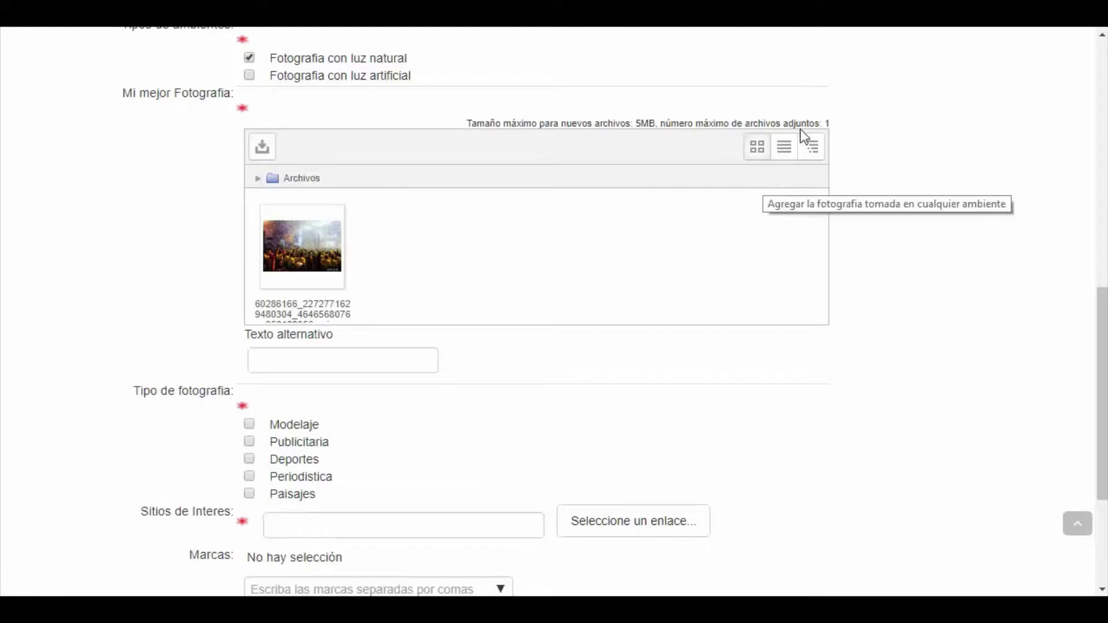
Step: Check the size and file properties of the photo attached to Mi mejor Fotografia, leaving them as they are
left_click(788, 147)
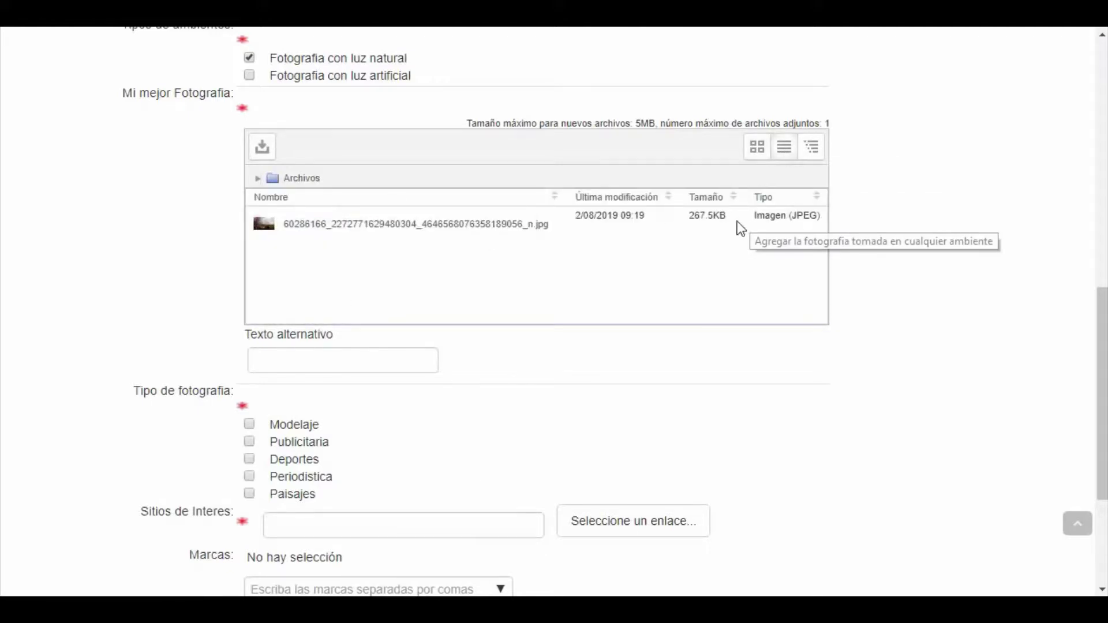
left_click(470, 222)
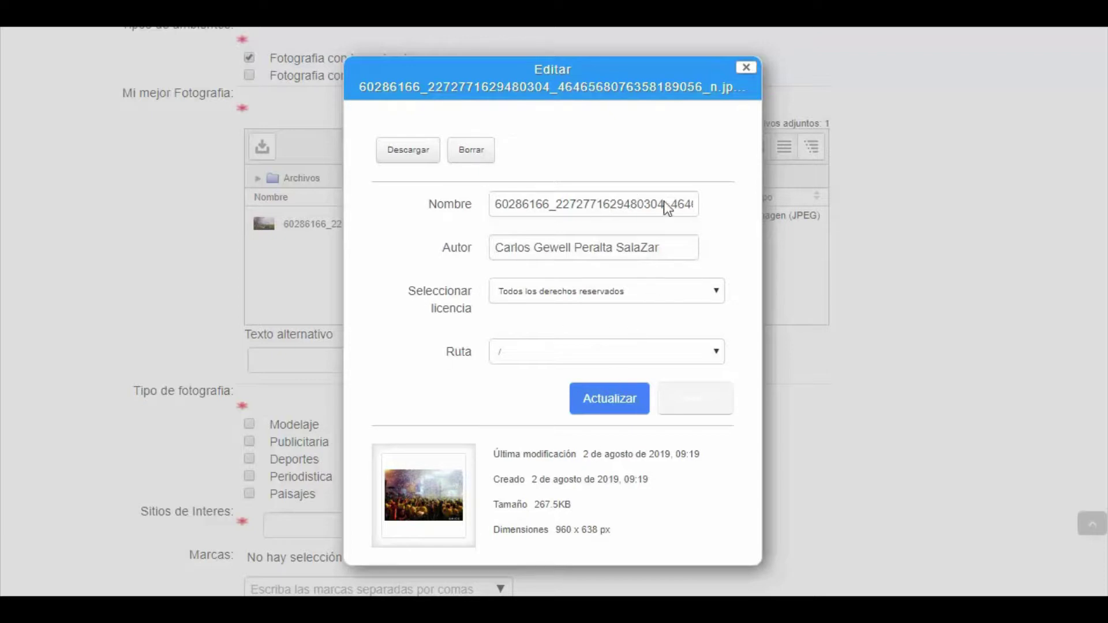
left_click(746, 67)
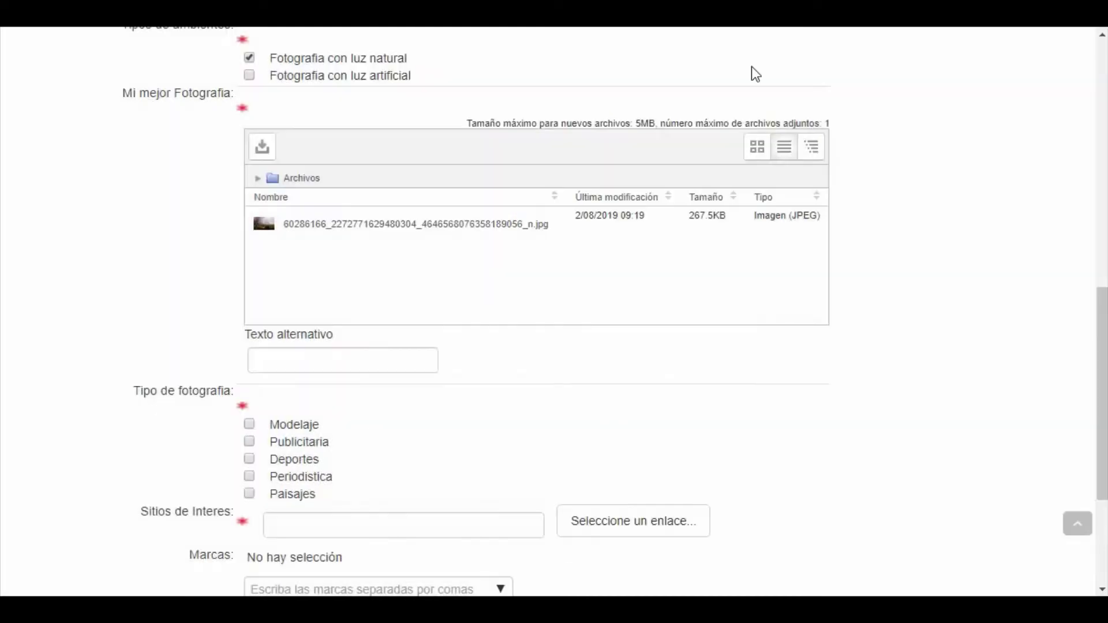
Step: Set the alternative text of Mi mejor Fotografia to "Foto concurso 10k , foto noctura."
left_click(280, 362)
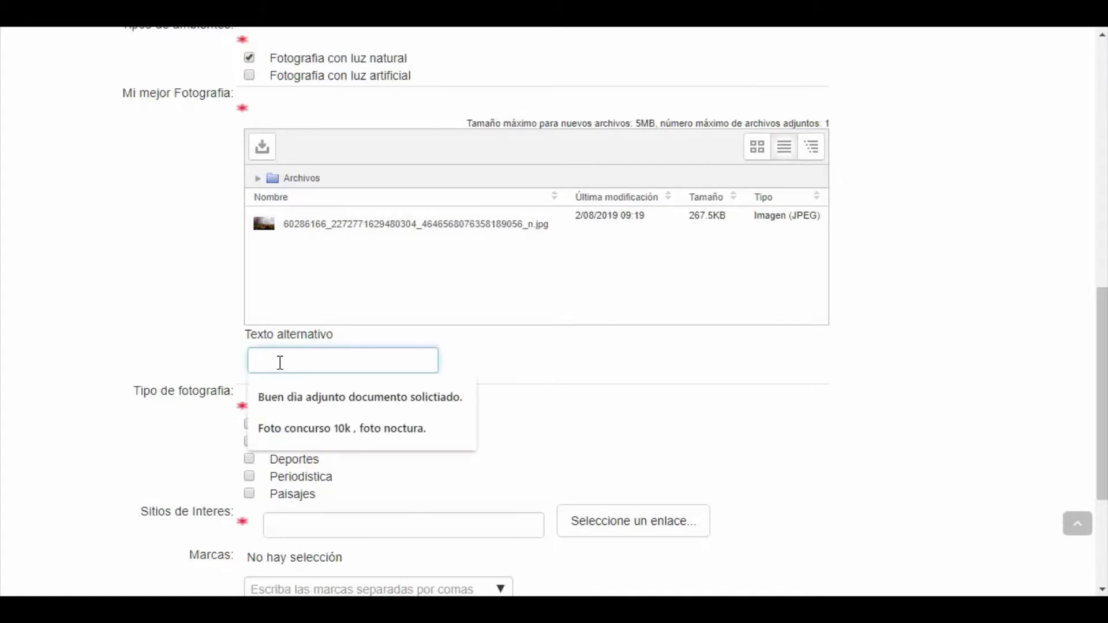
type("fot")
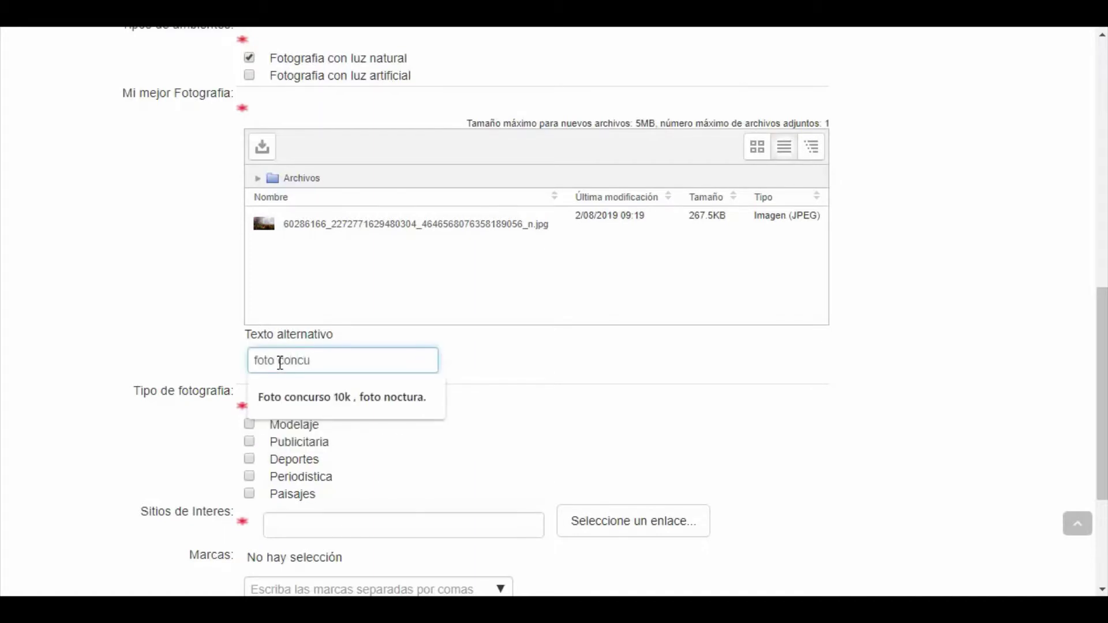
type("o concu")
key("Down")
key("Return")
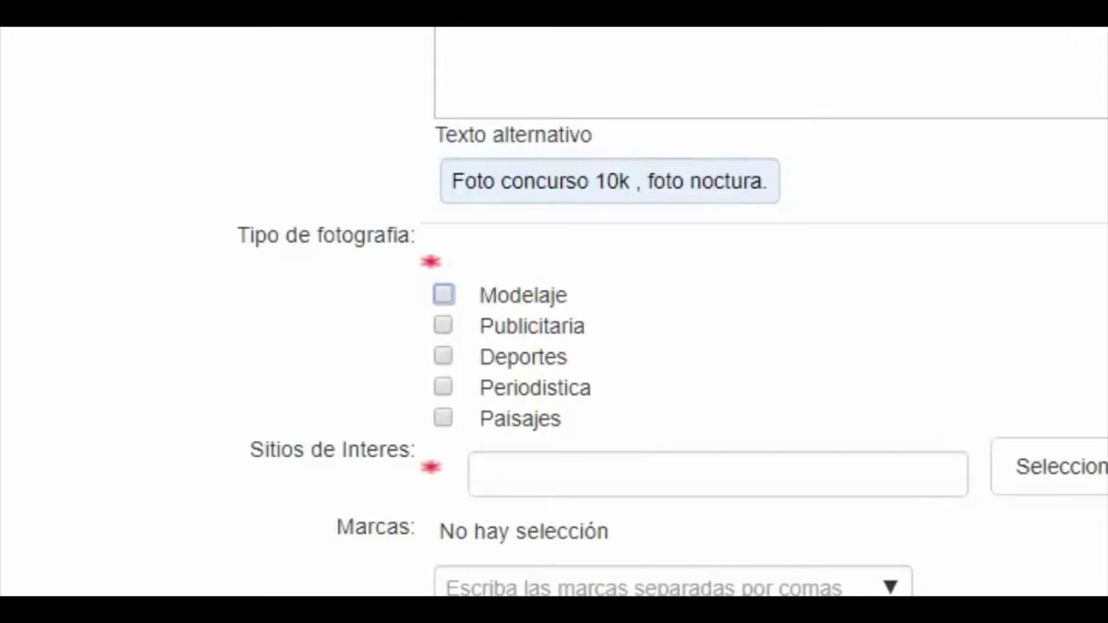
Step: Choose Periodistica as the Tipo de fotografia and enter the saved Instagram profile address under Sitios de Interes
scroll(672, 311, "down", 10)
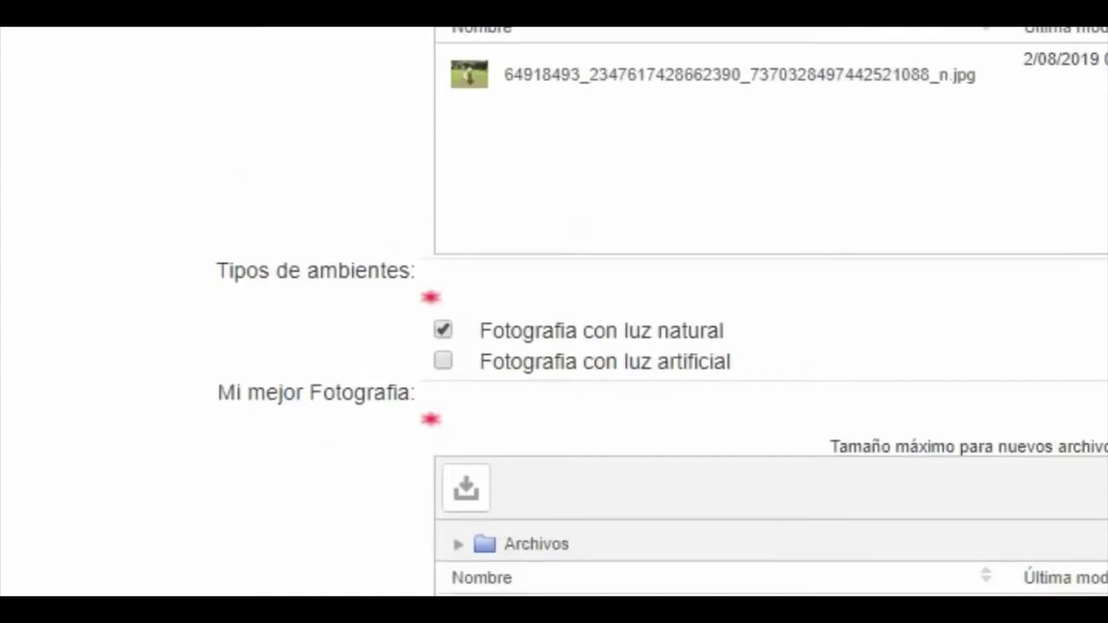
scroll(672, 312, "up", 10)
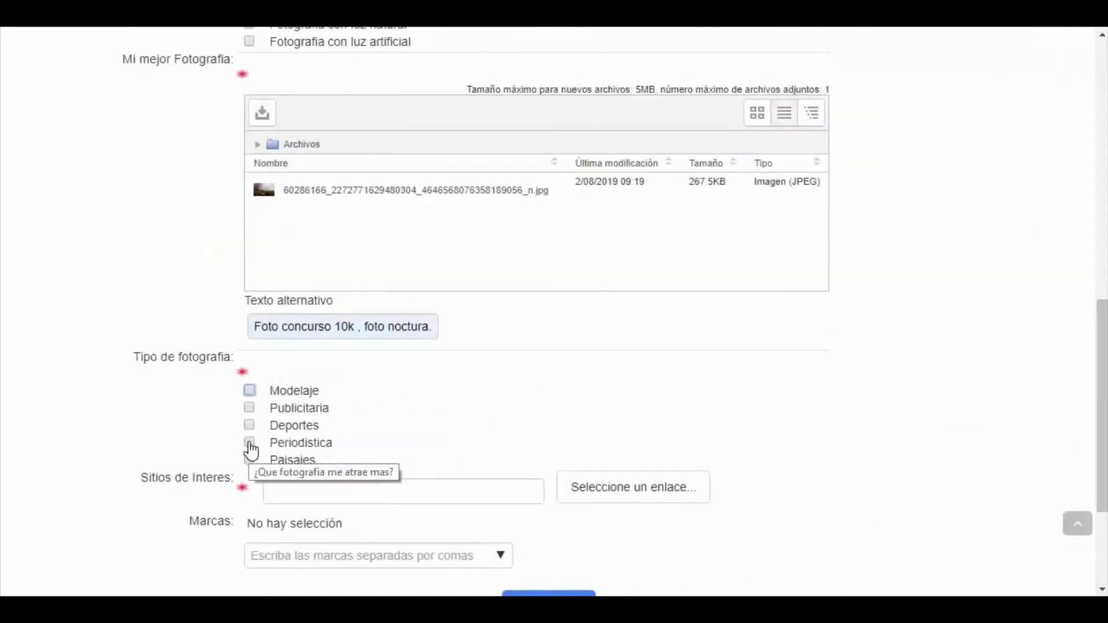
left_click(250, 443)
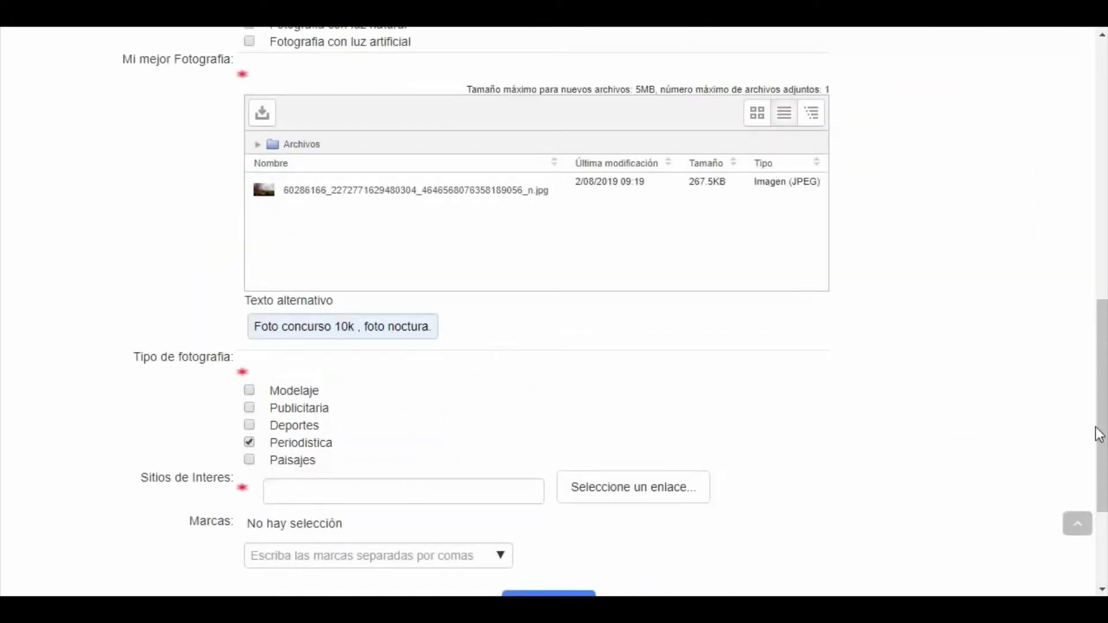
left_click_drag(1102, 395, 1100, 442)
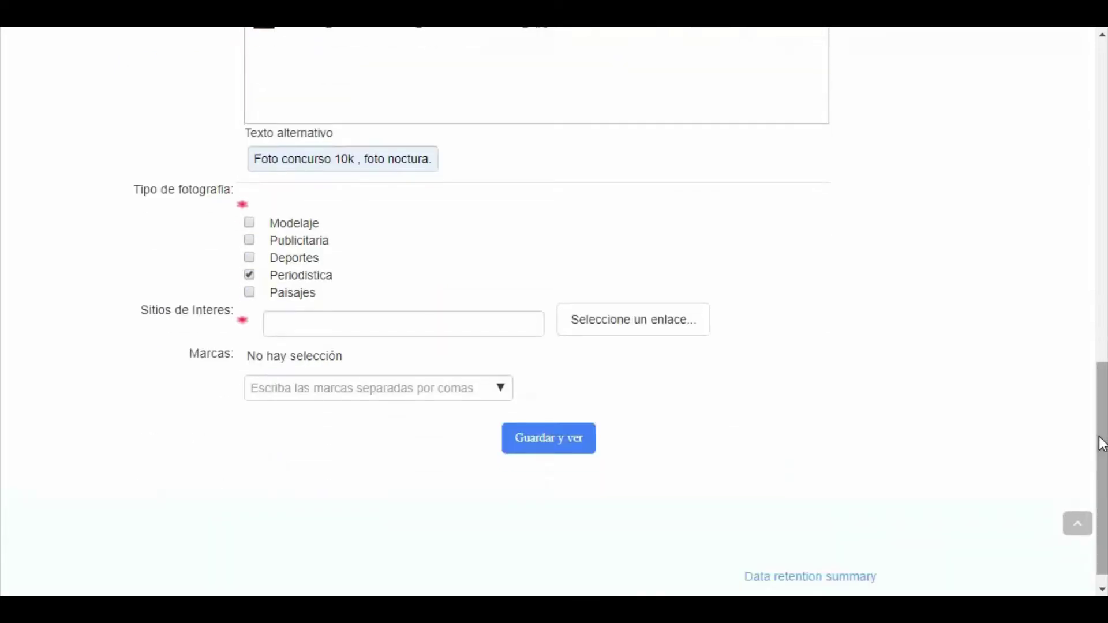
left_click(393, 318)
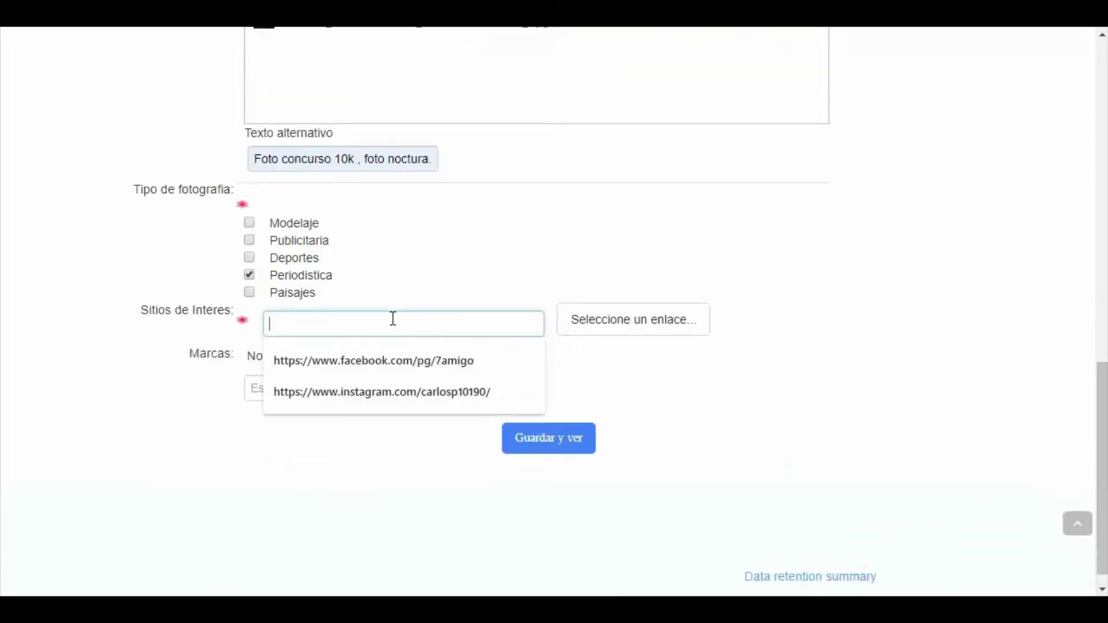
left_click(407, 397)
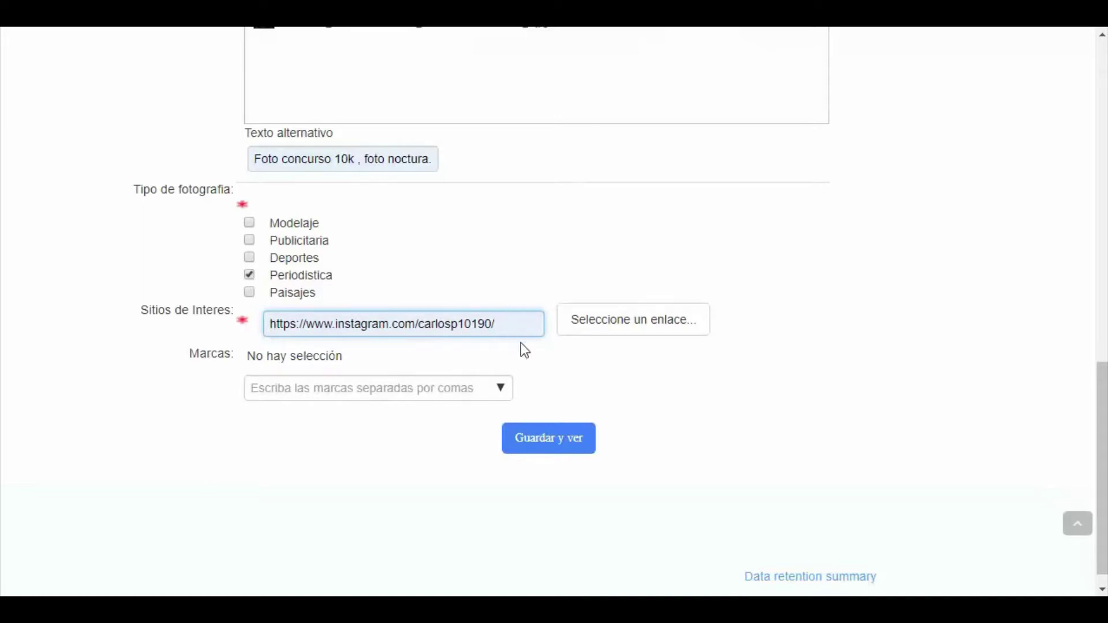
Step: Add the author's first name, oveja, nocturno and luz natural as Marcas, and save the completed entry
left_click(357, 395)
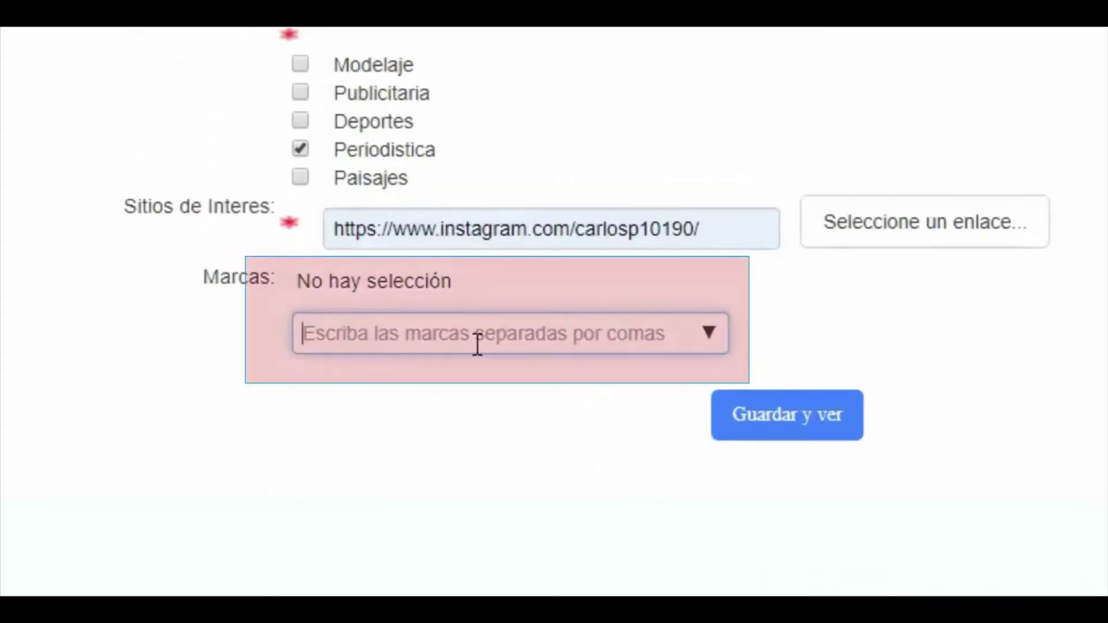
type("carlos")
key("Return")
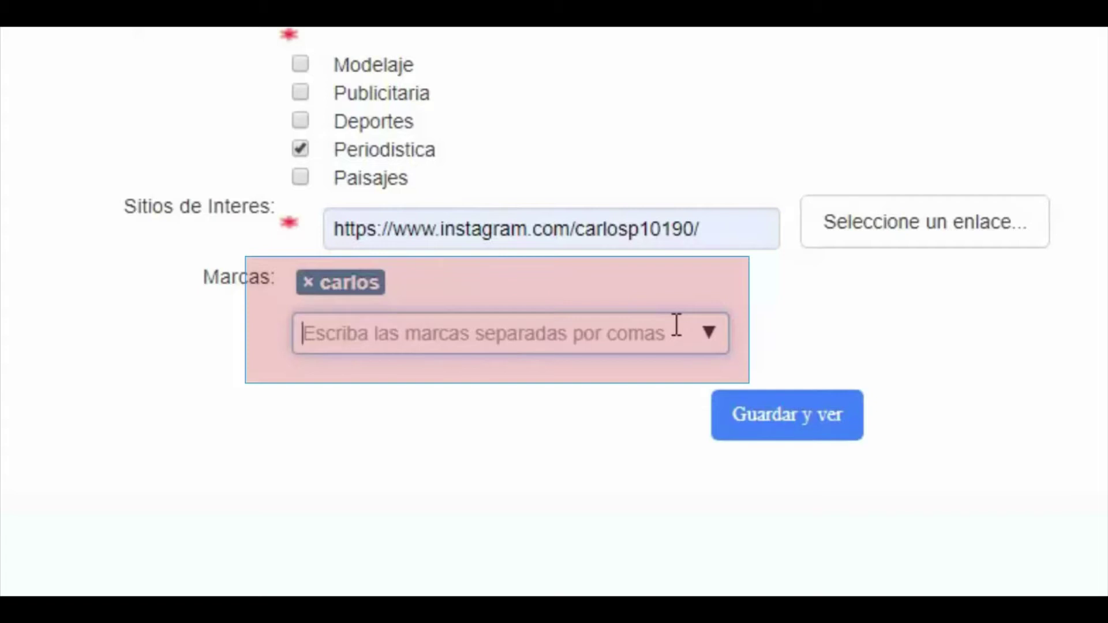
type("oveja")
key("Return")
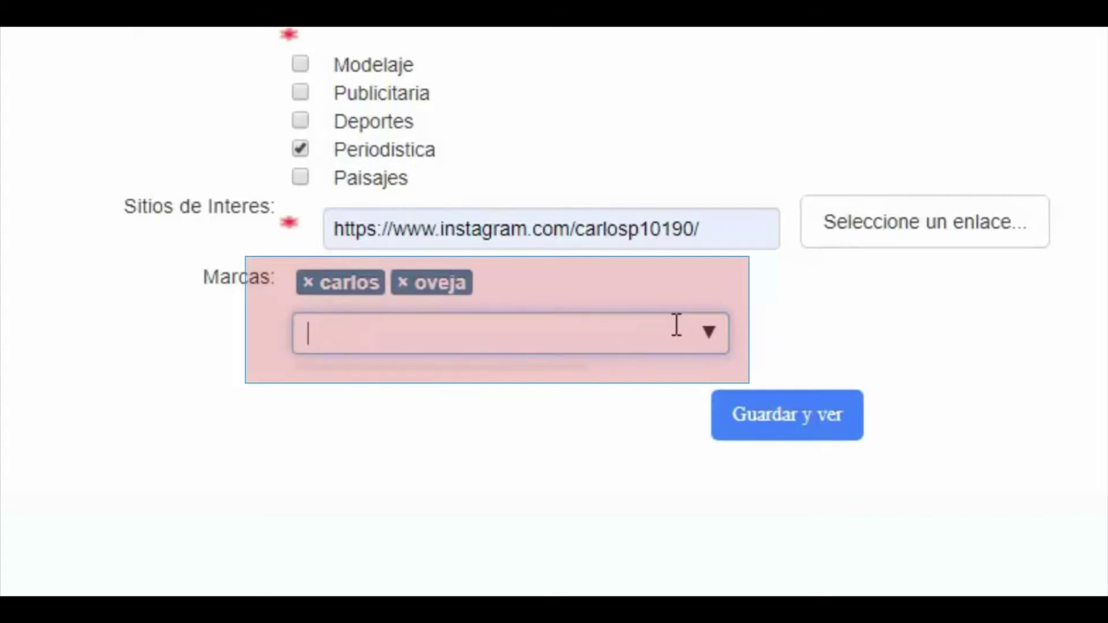
type("nocturno")
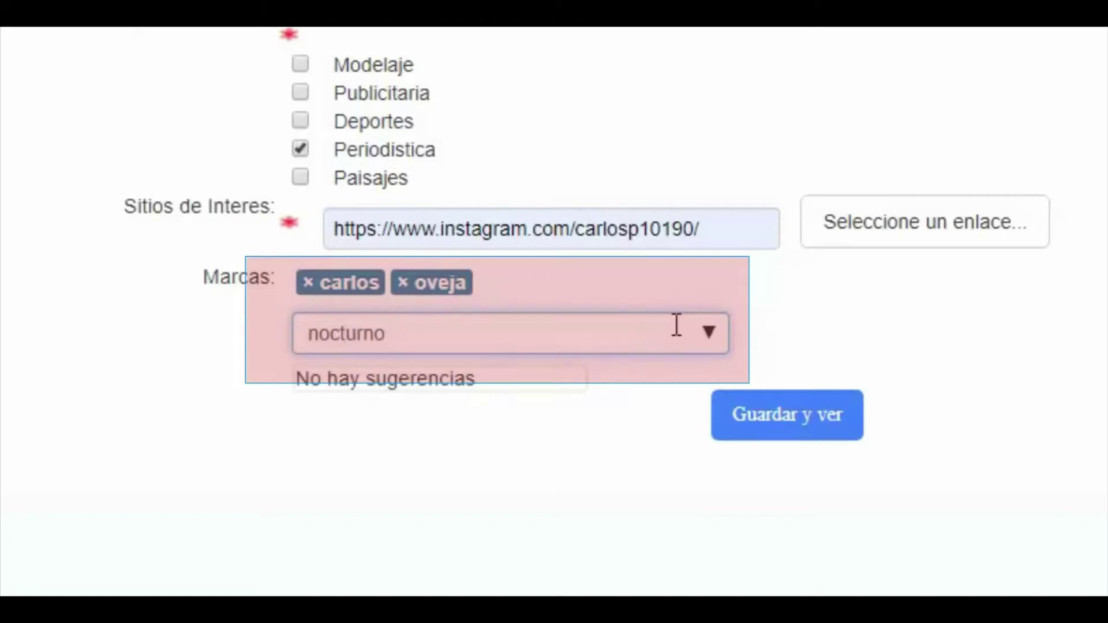
key("Return")
type("luz natural")
key("Return")
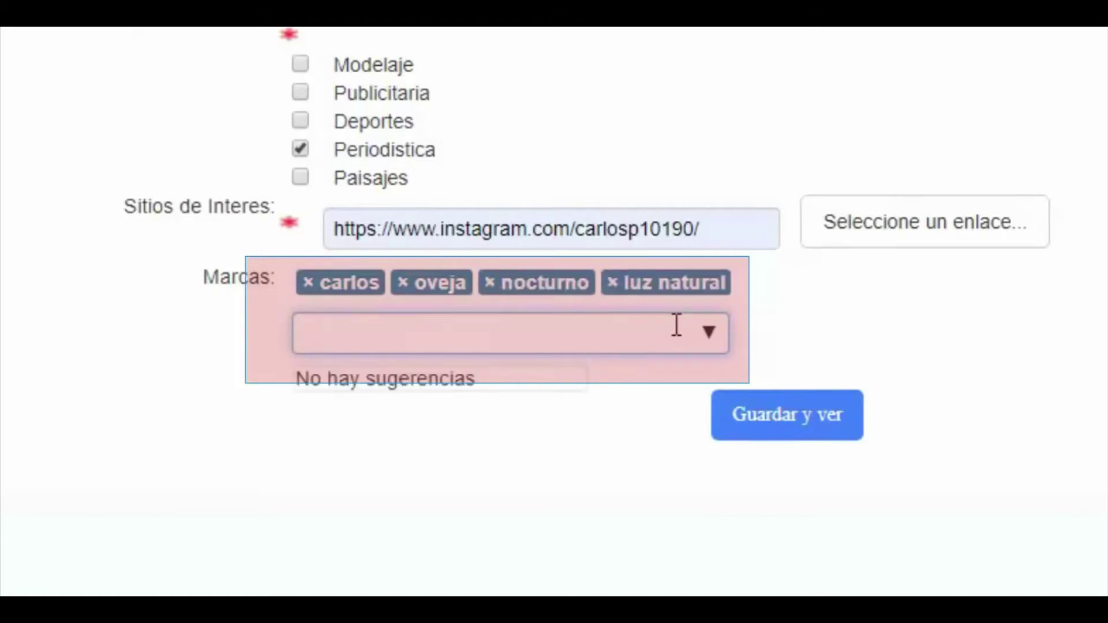
left_click(806, 434)
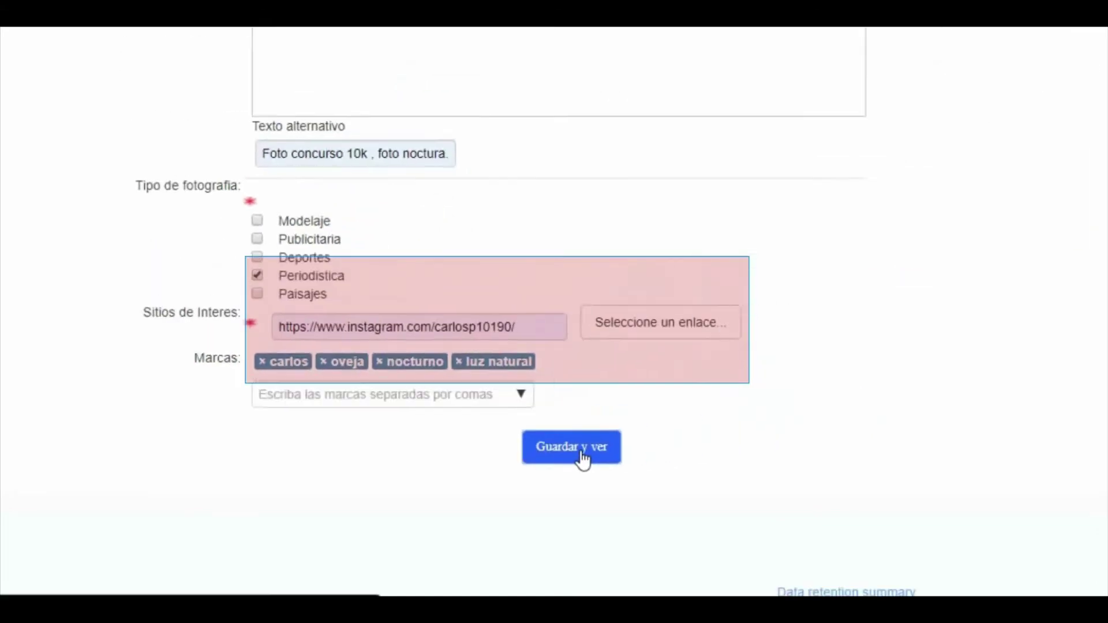
left_click(603, 453)
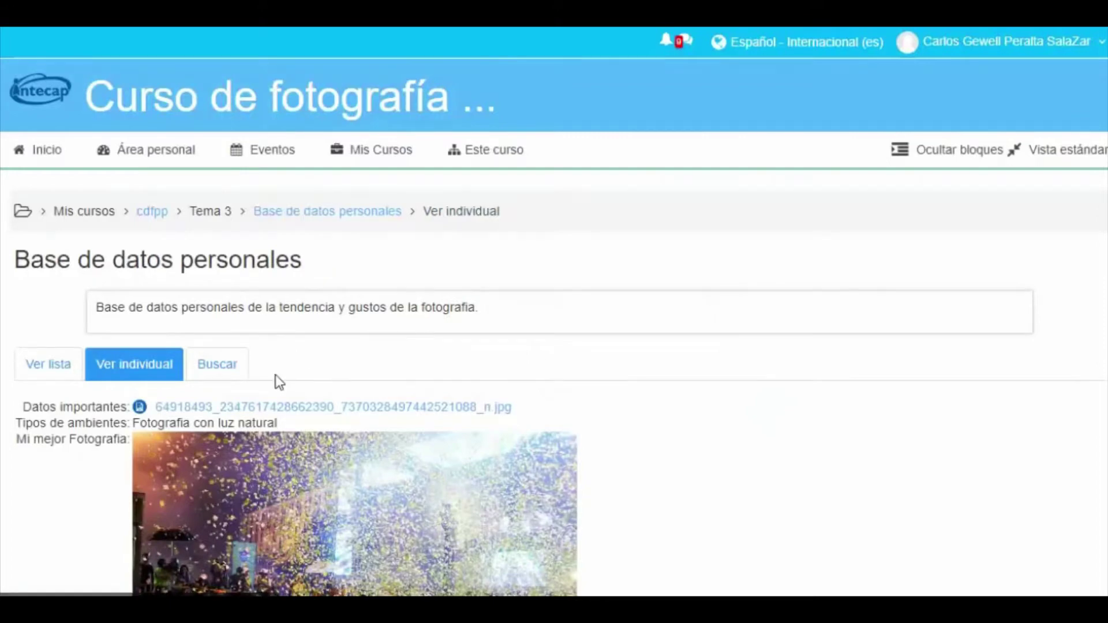
Step: Review all fields of the saved entry in the individual view, and check how the entry appears in the list view
left_click(58, 375)
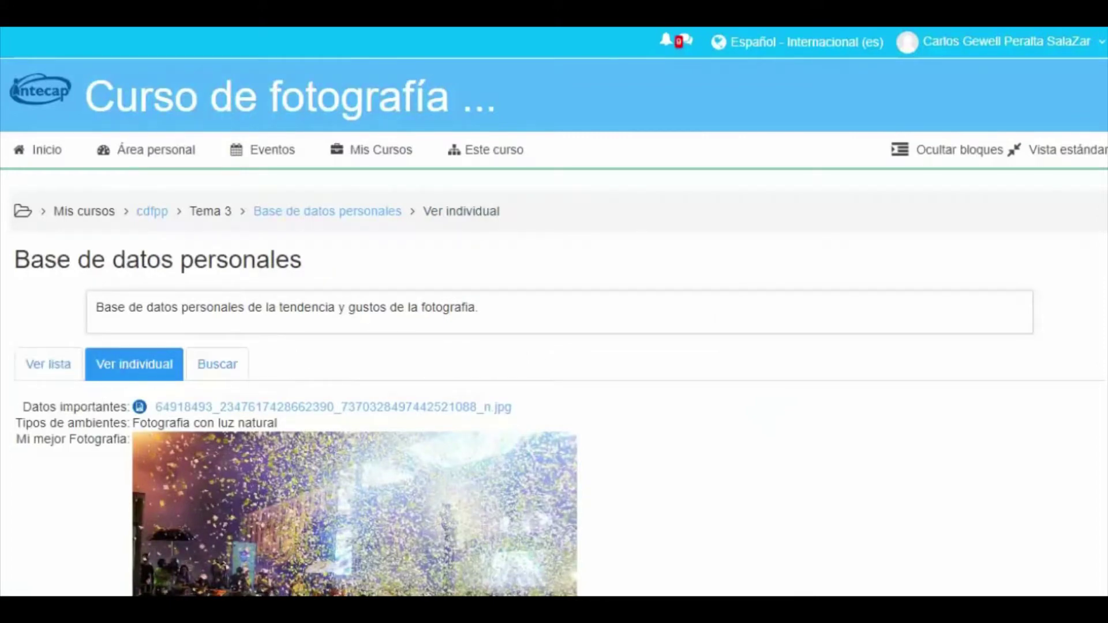
scroll(1095, 334, "down", 5)
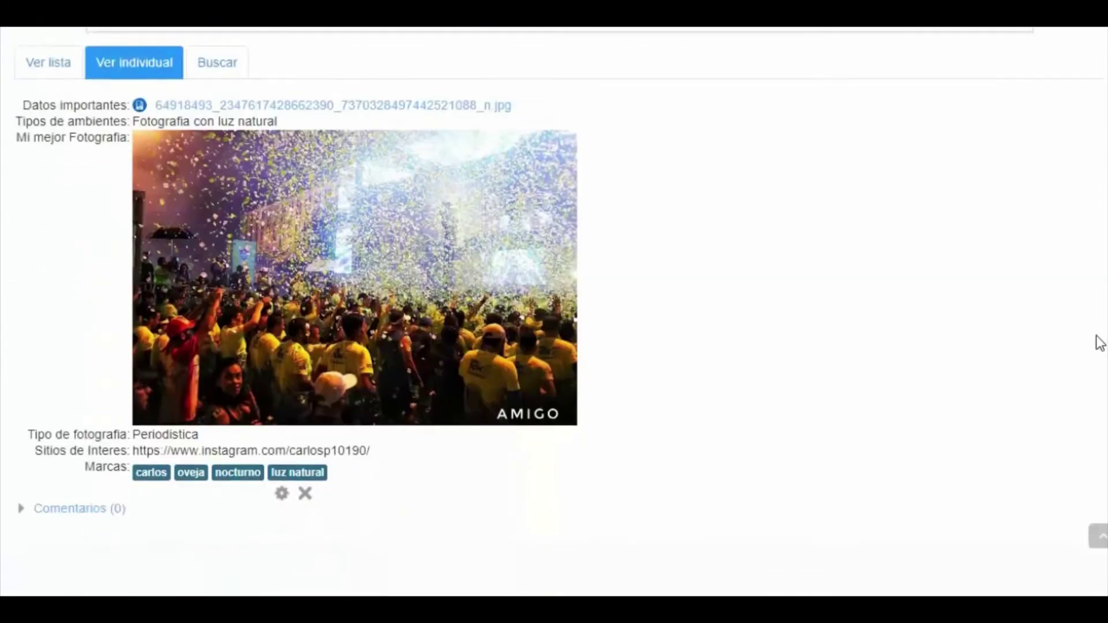
scroll(1105, 317, "up", 1)
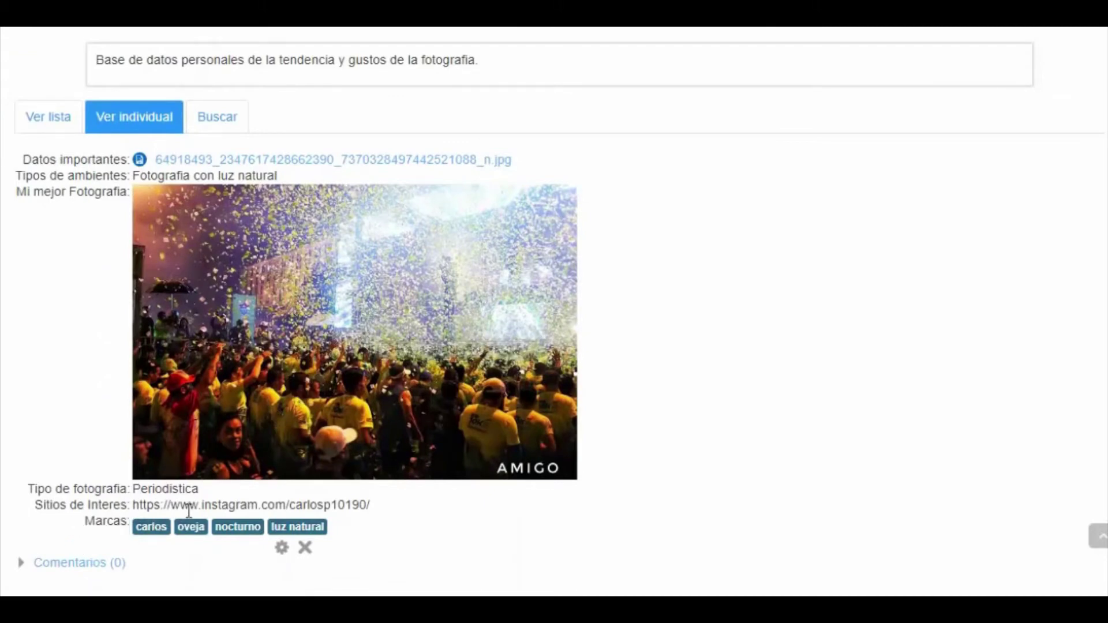
left_click(47, 118)
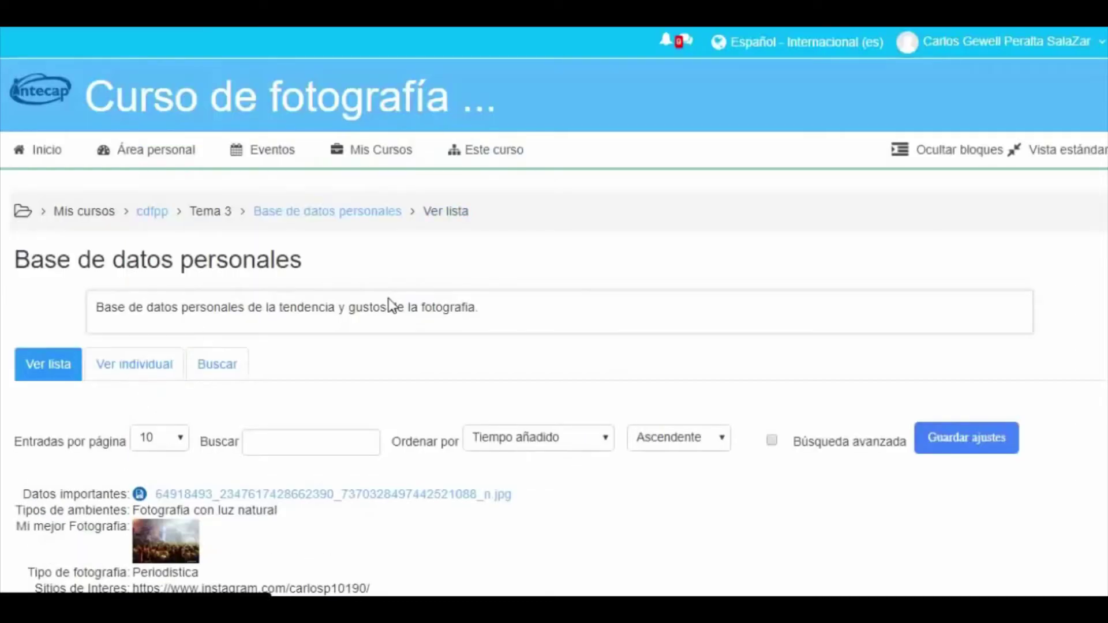
scroll(120, 272, "down", 4)
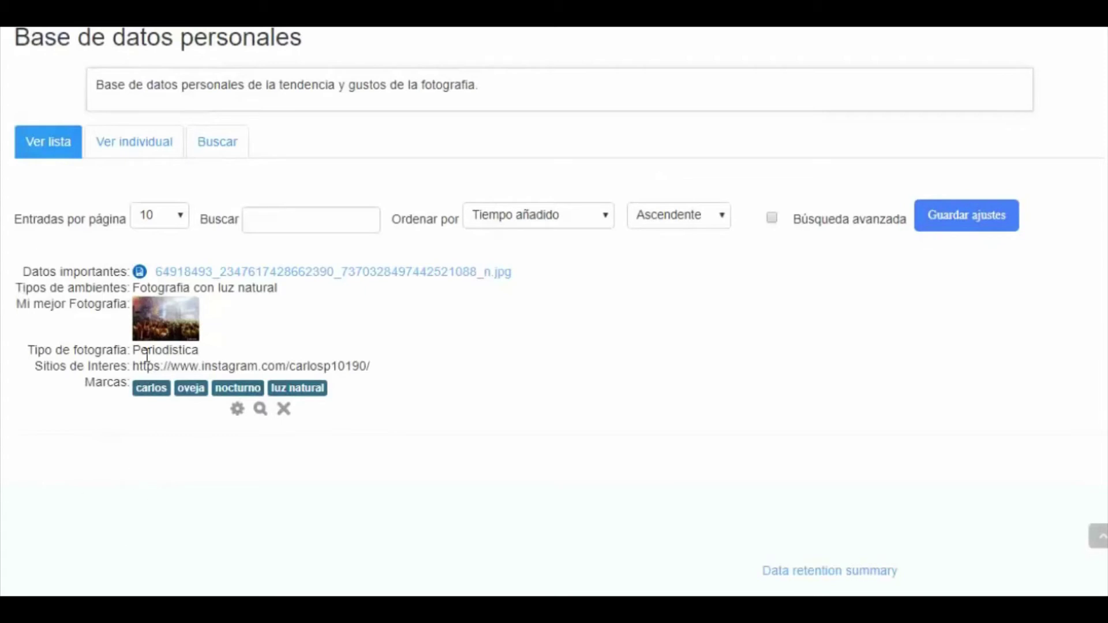
Step: Run an advanced search for entries whose Tipo de fotografia is Periodistica and look through the results
left_click(217, 142)
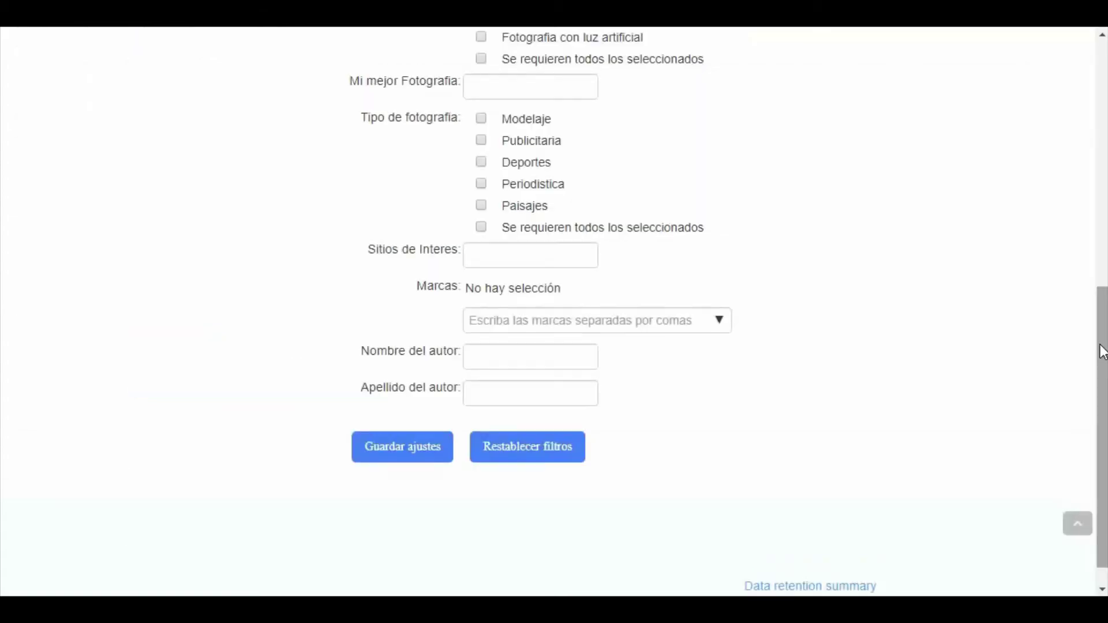
left_click_drag(1102, 351, 1063, 316)
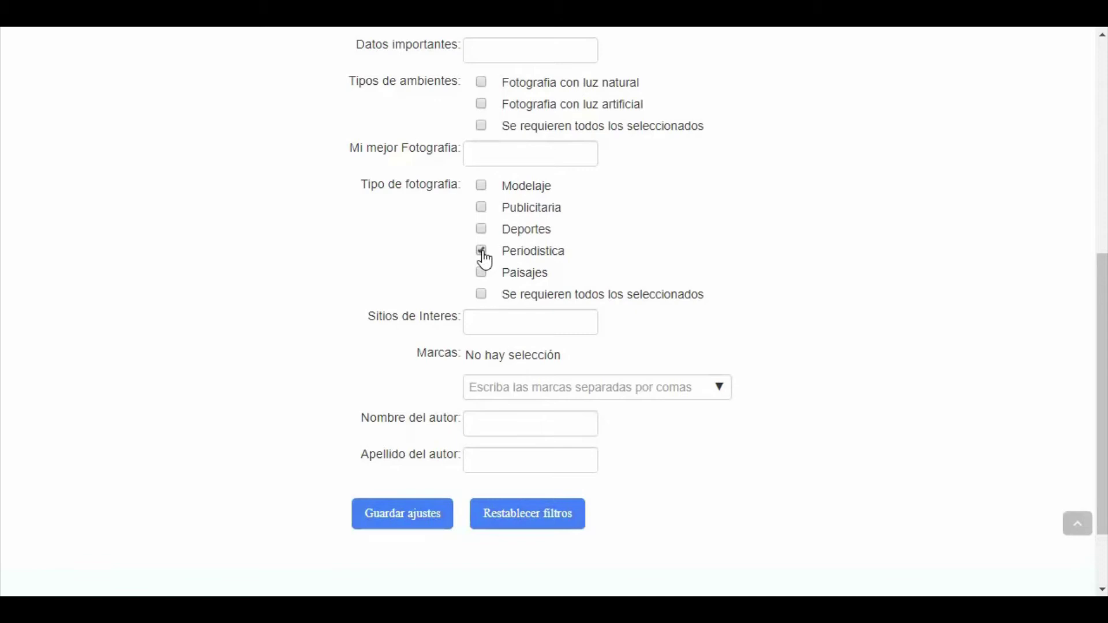
left_click(415, 524)
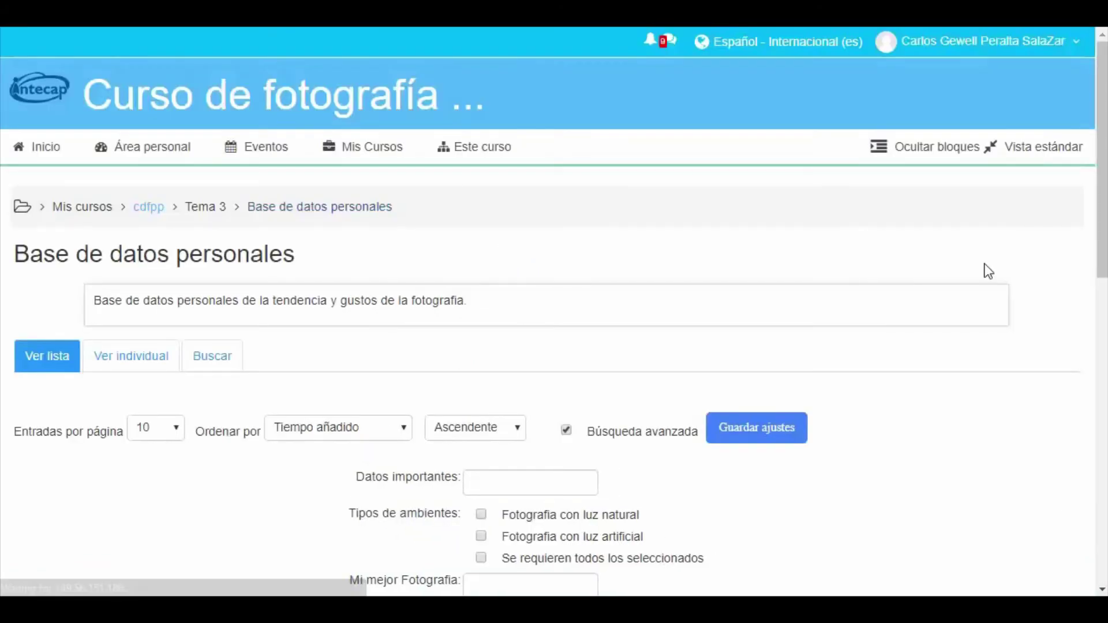
left_click_drag(1105, 161, 1102, 468)
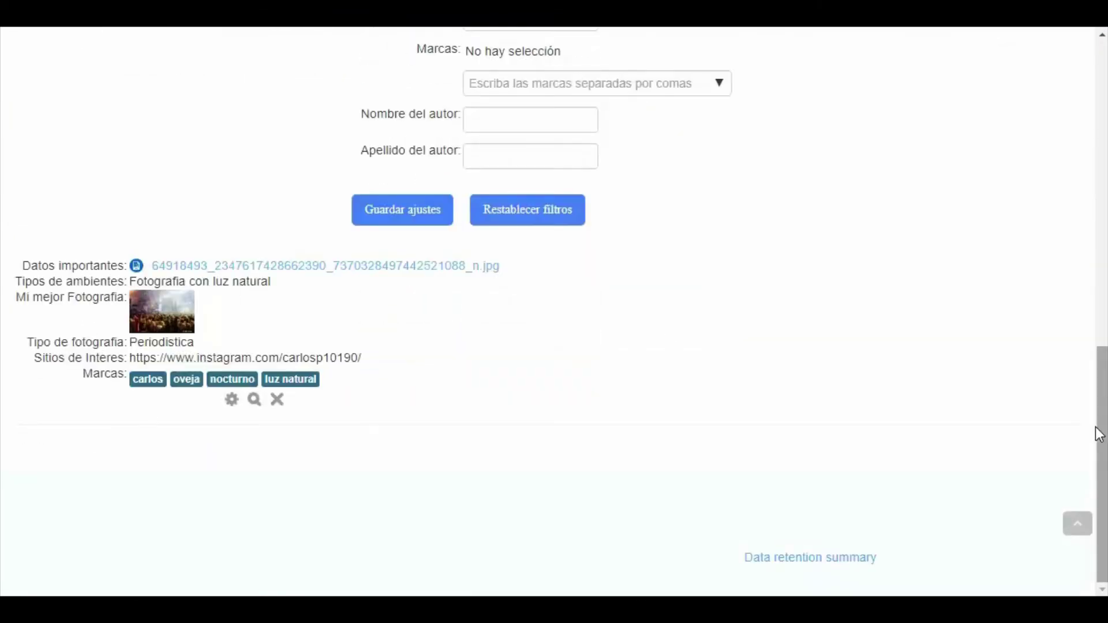
left_click_drag(1104, 464, 1105, 162)
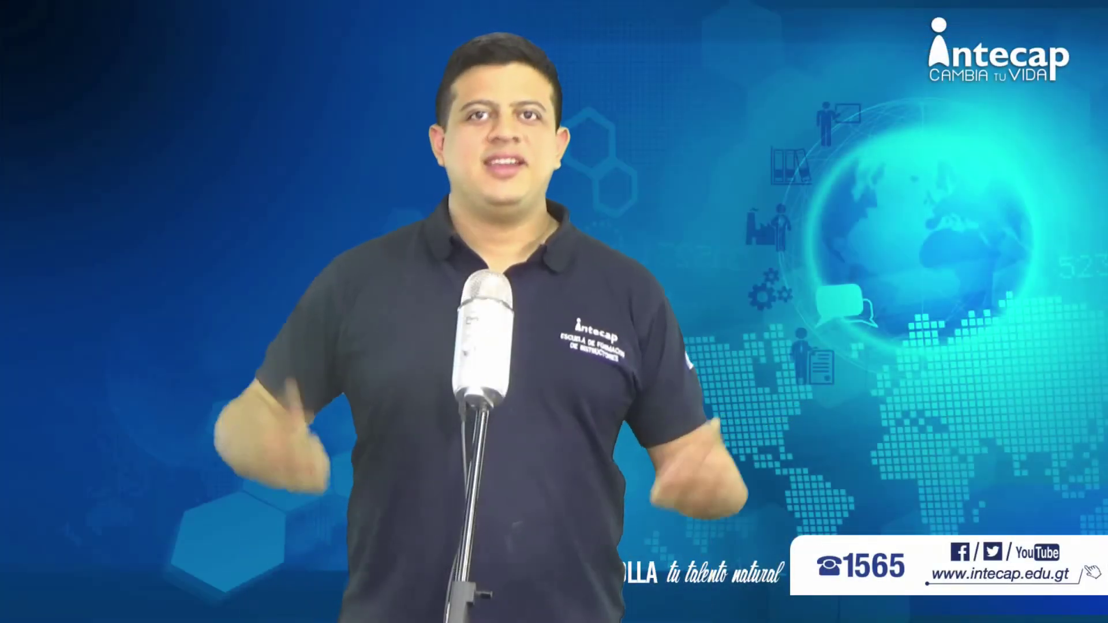